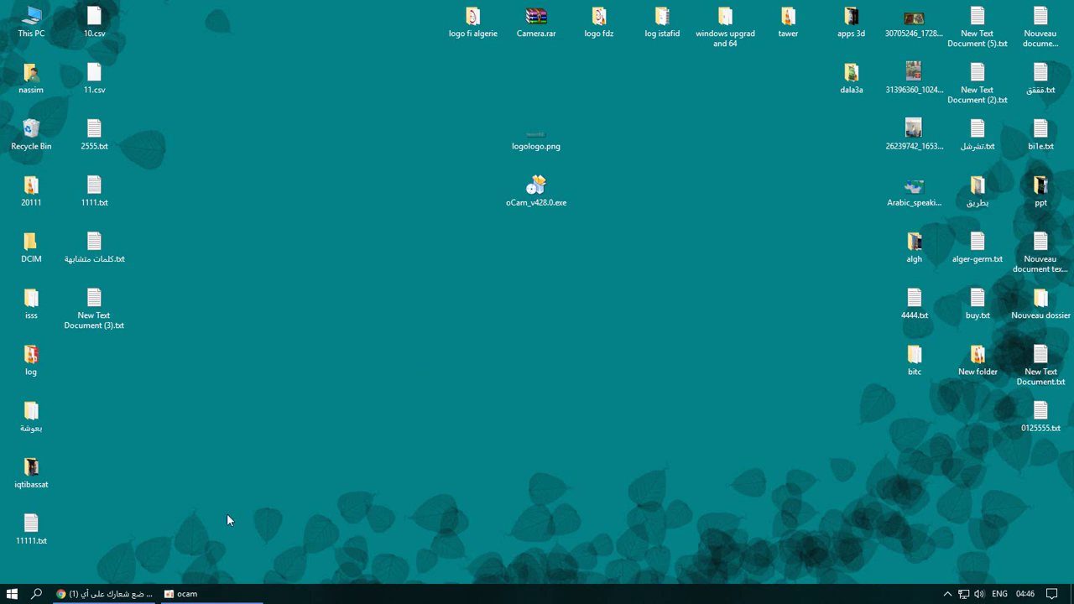
Switch to the YouTube video in Chrome, play it from about 2:21, pause it and minimize the browser
left_click(101, 593)
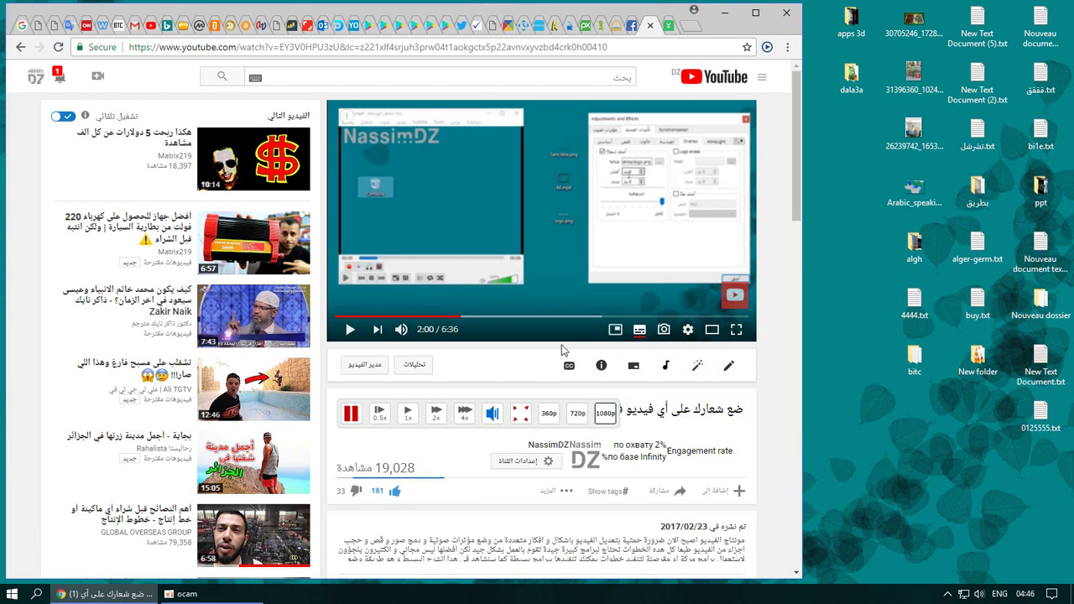
left_click(350, 332)
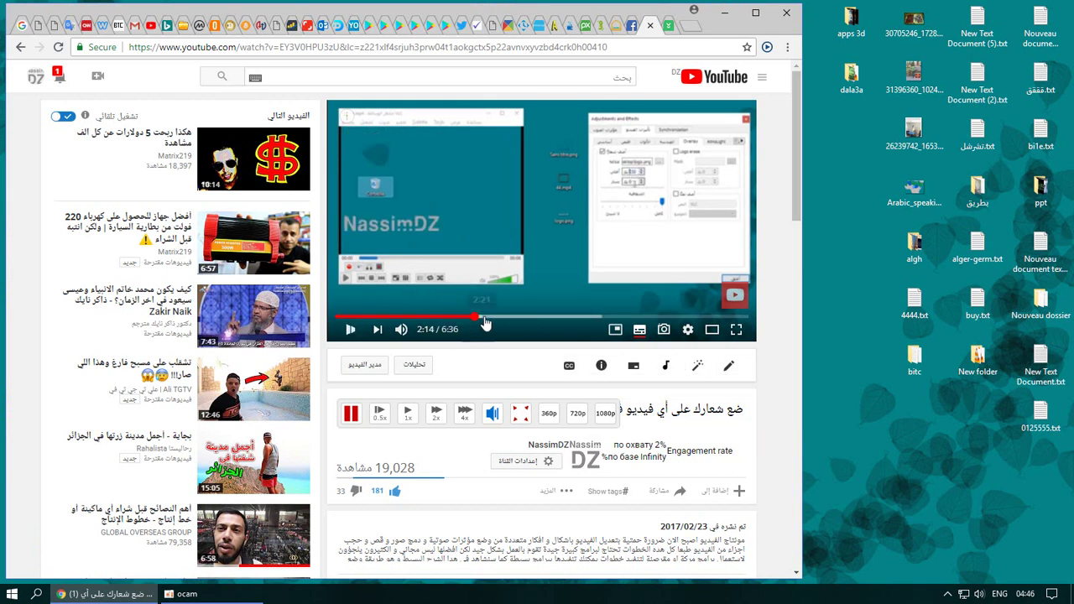
left_click(484, 317)
key("space")
key("space")
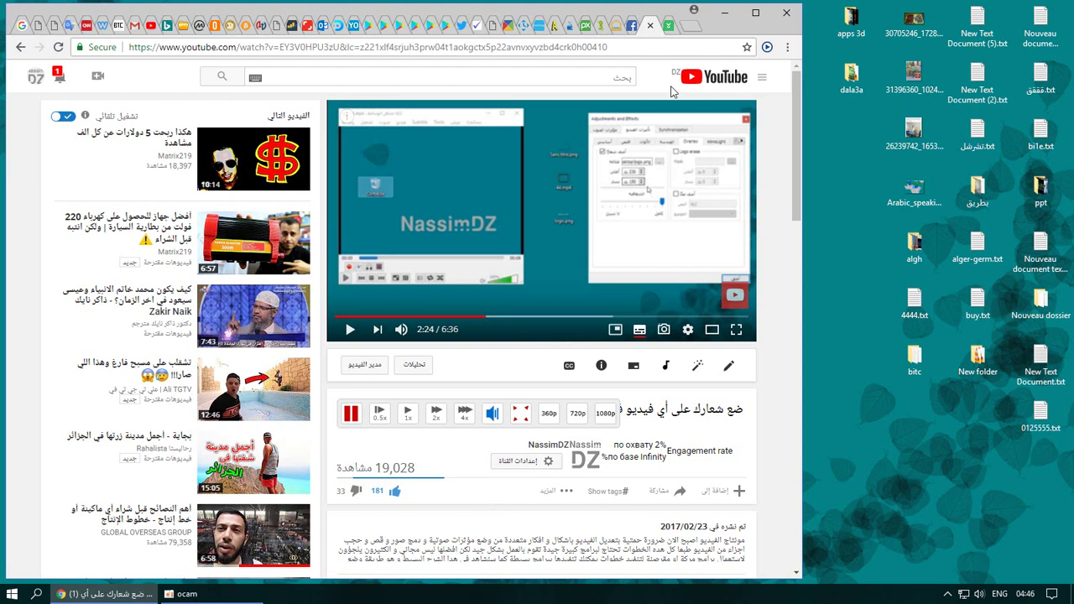
left_click(725, 14)
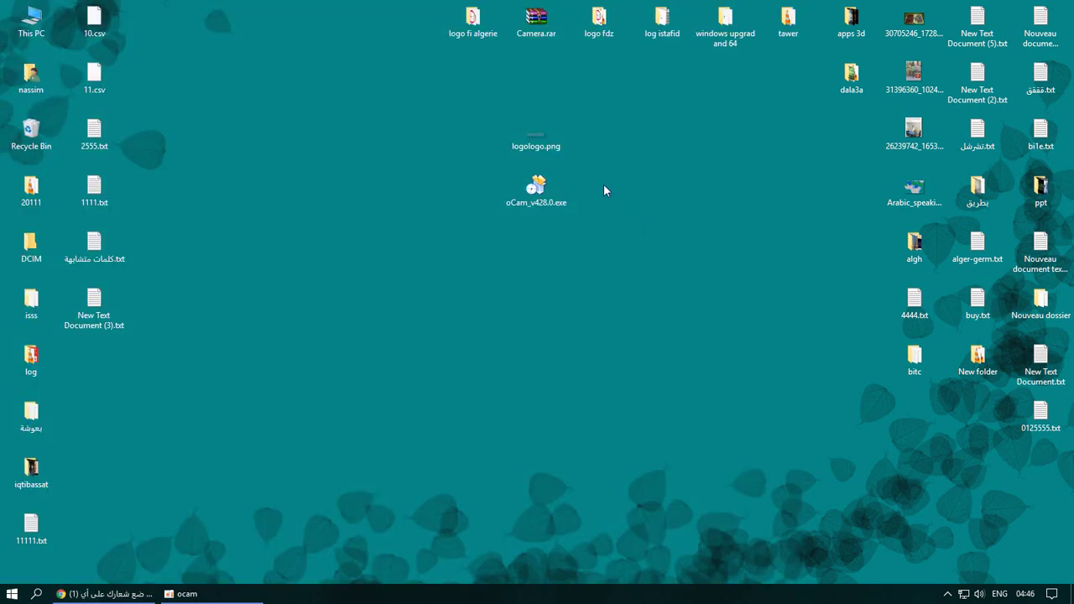
Switch to oCam and move its window and the recording frame apart on the desktop
left_click_drag(525, 237, 561, 239)
left_click(561, 239)
left_click(217, 597)
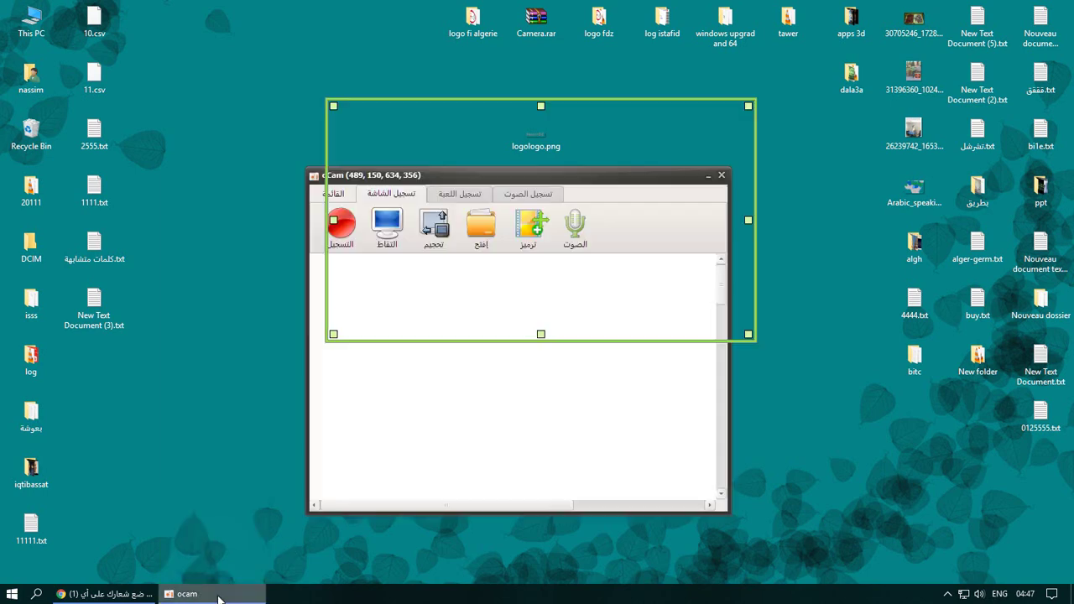
left_click_drag(601, 186, 822, 161)
left_click_drag(663, 155, 738, 195)
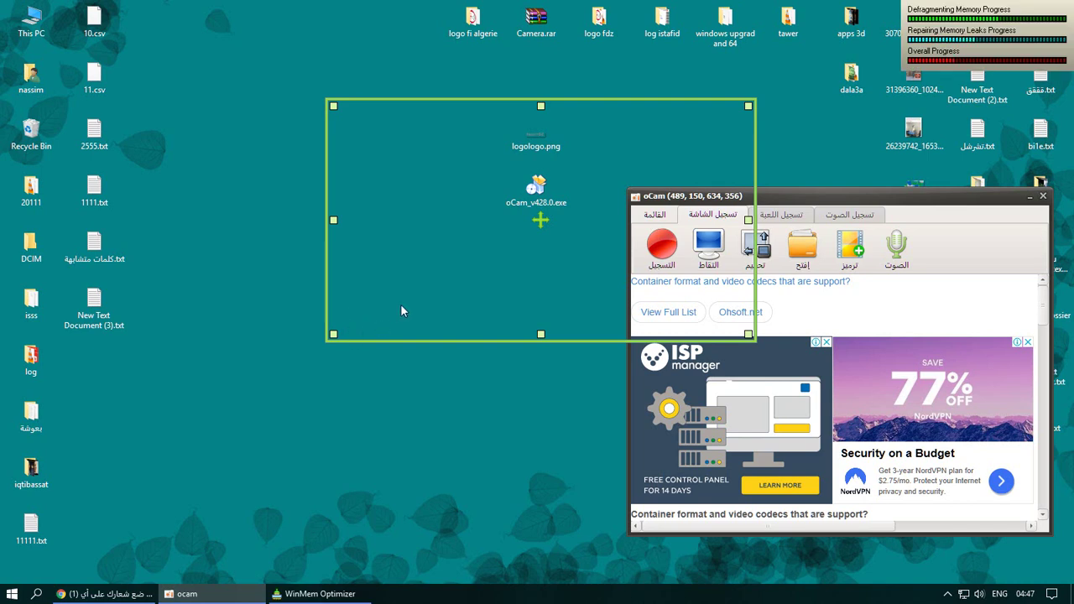
left_click_drag(555, 124, 439, 119)
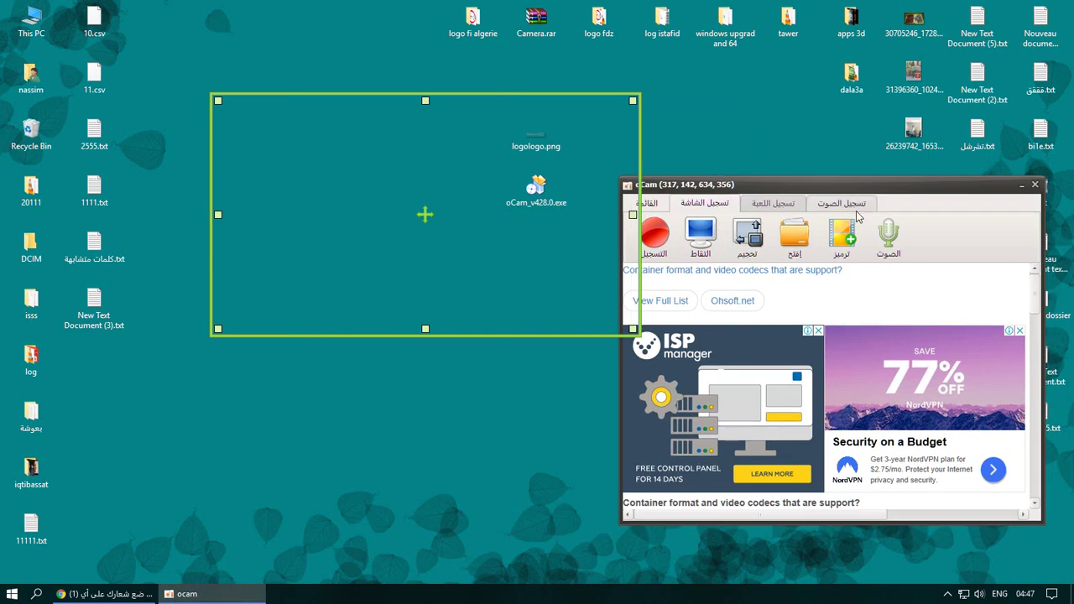
View the game recording and audio recording modes, and return to screen recording mode
left_click(757, 209)
left_click(827, 208)
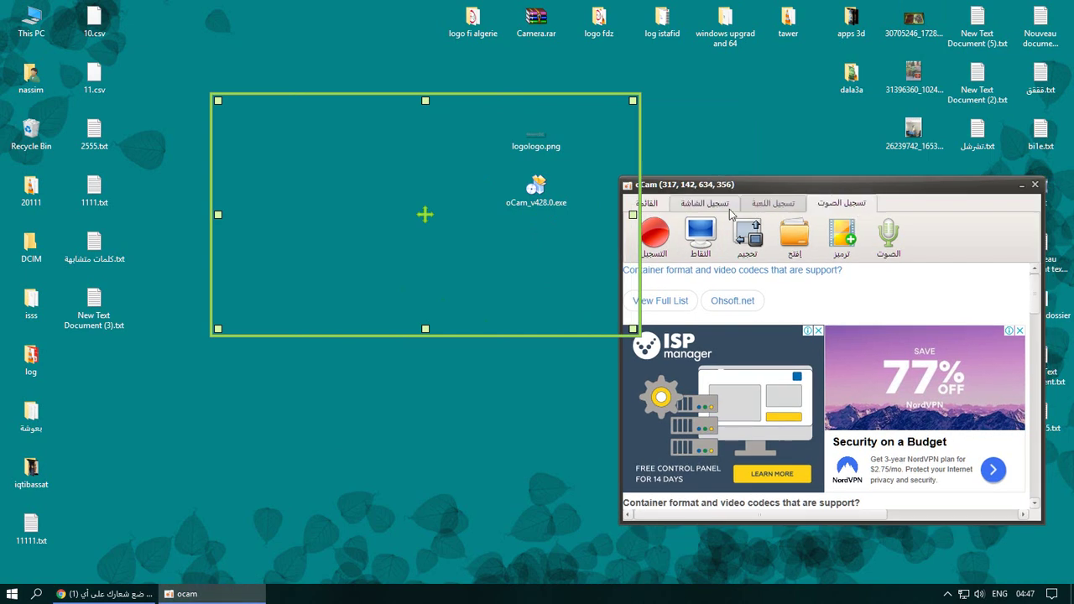
left_click(707, 206)
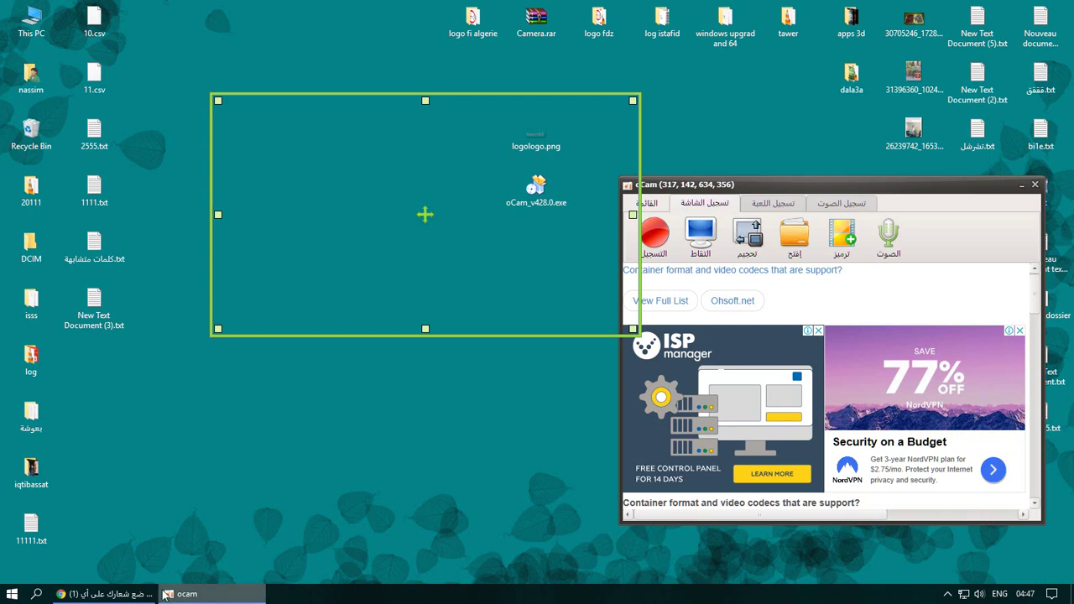
Bring the YouTube page forward, fit the recording frame over its video player and move the oCam window clear of it
left_click(137, 594)
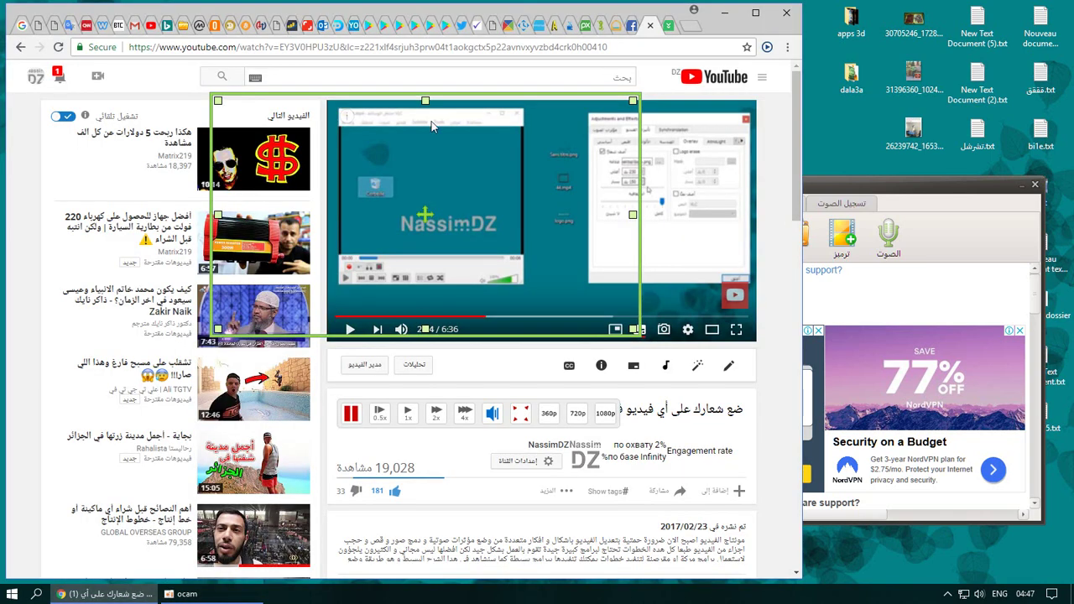
left_click_drag(428, 211, 538, 216)
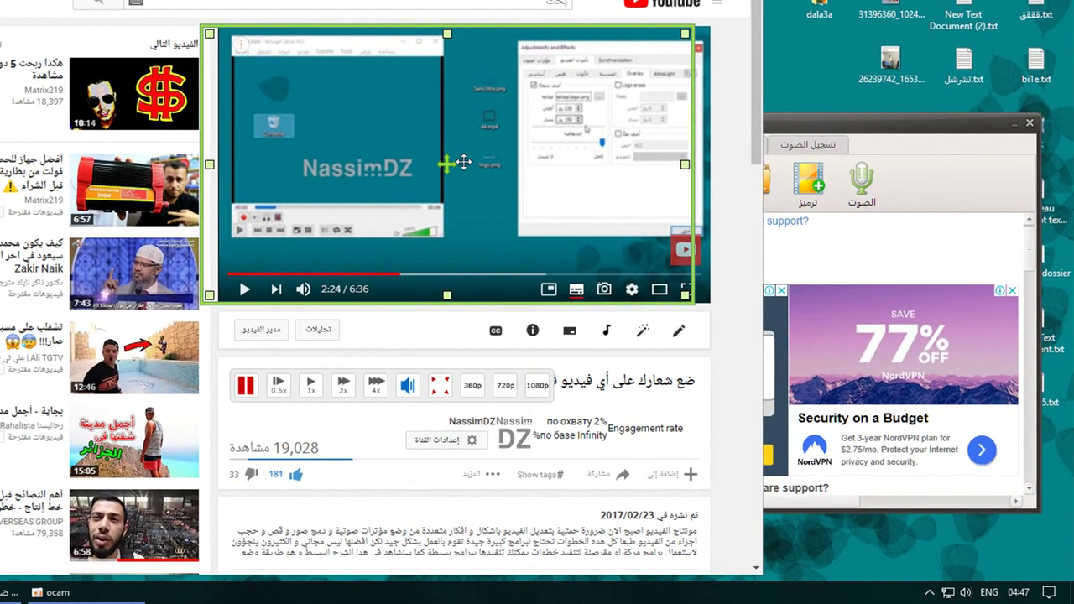
left_click_drag(448, 164, 463, 163)
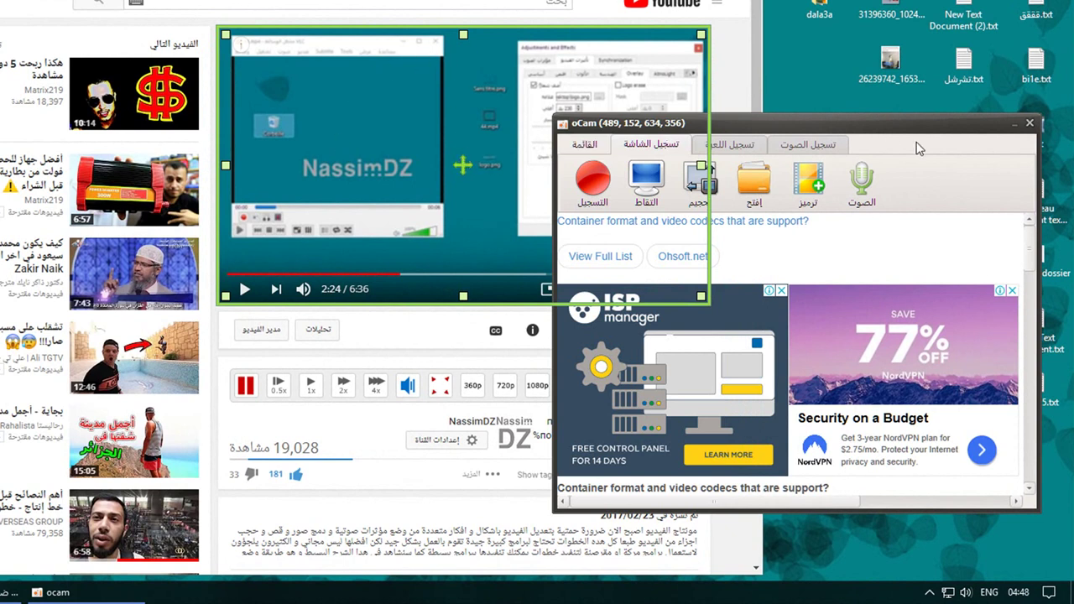
left_click_drag(973, 126, 1068, 327)
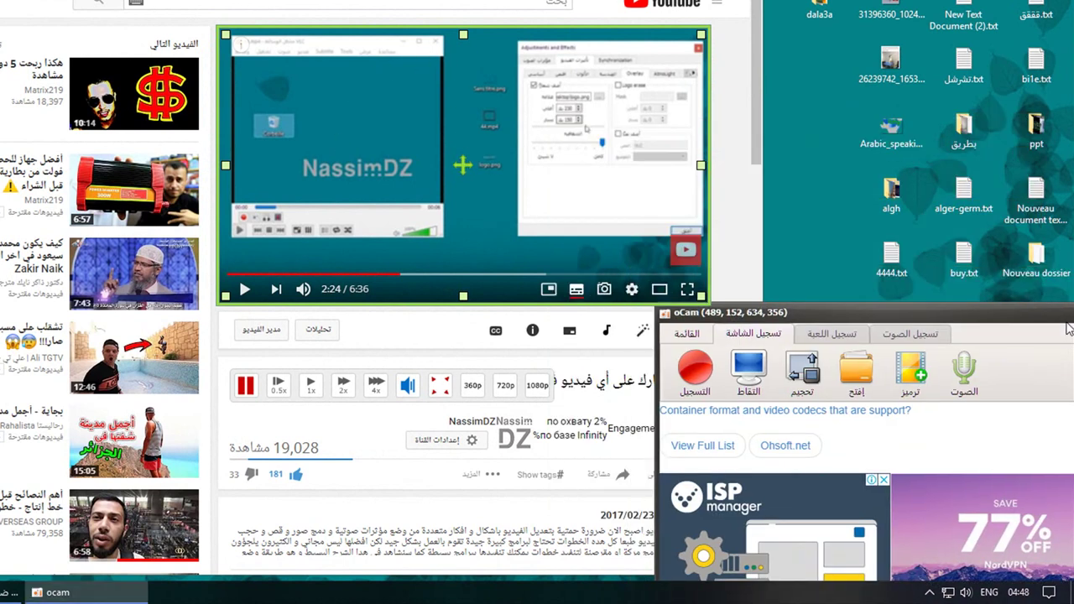
Play the YouTube video, record the framed area for about 5 seconds, stop the recording and pause the video
left_click(244, 290)
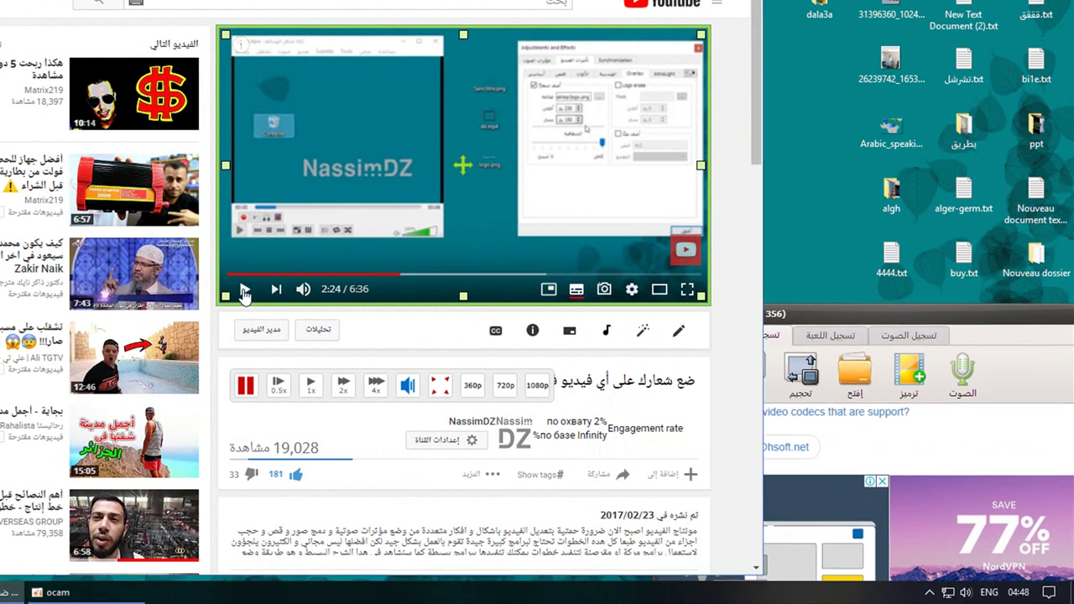
left_click(839, 324)
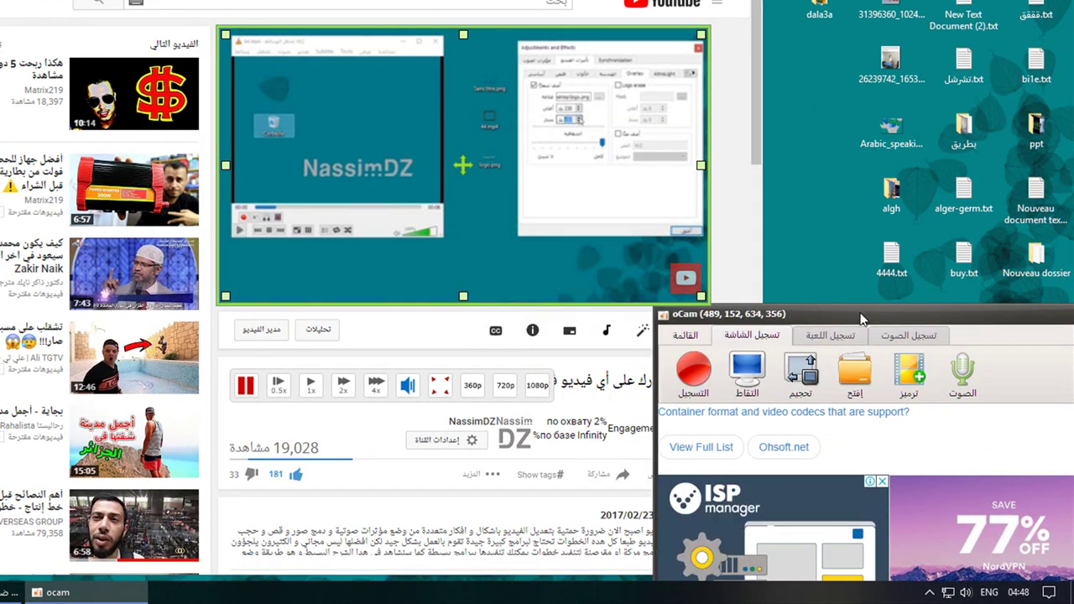
left_click(690, 376)
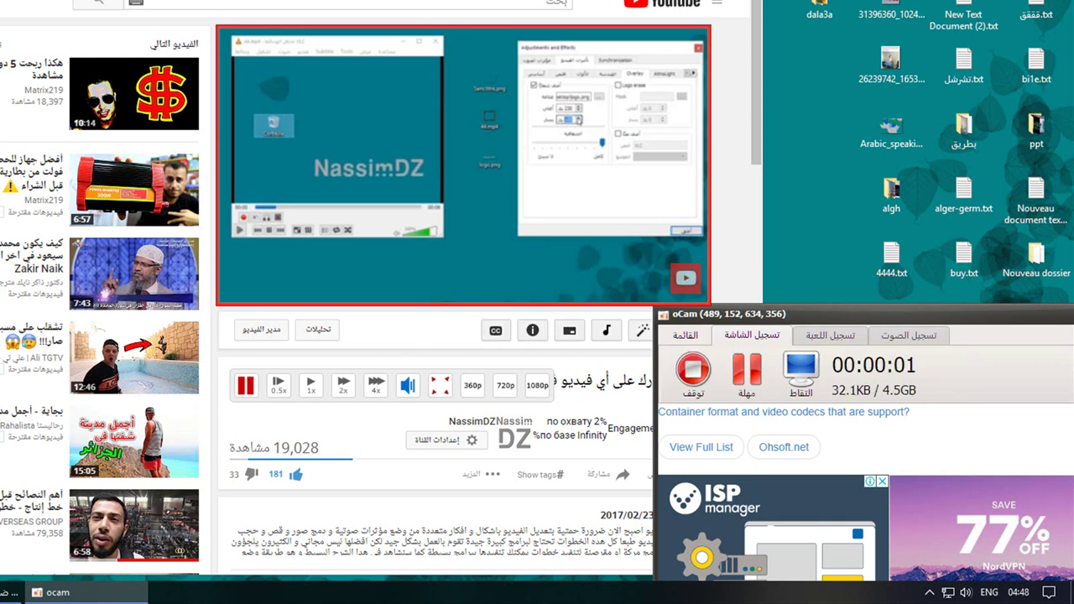
mouse_move(328, 206)
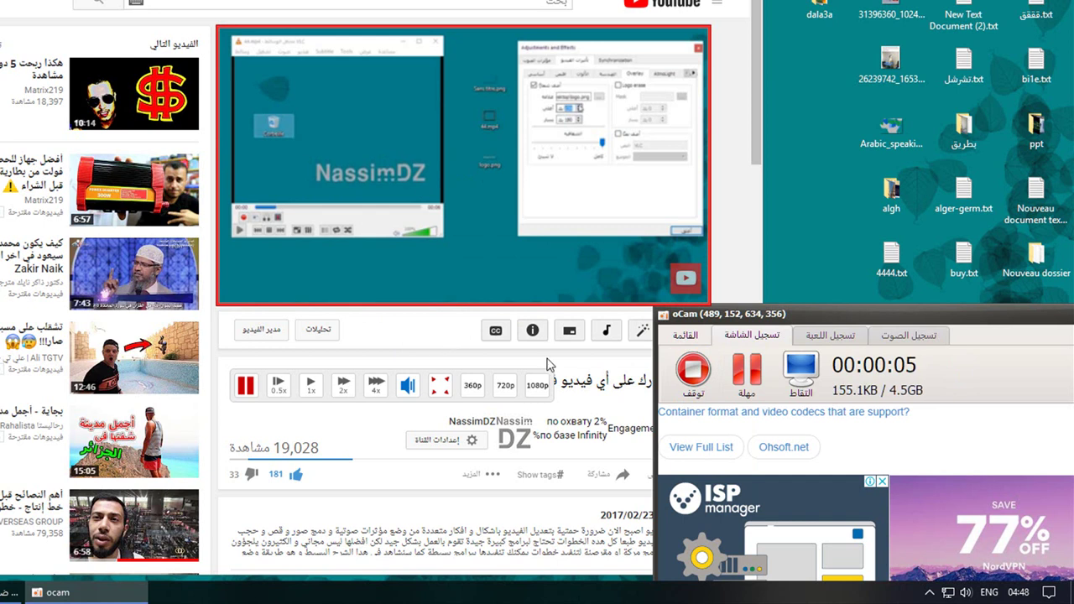
left_click(700, 388)
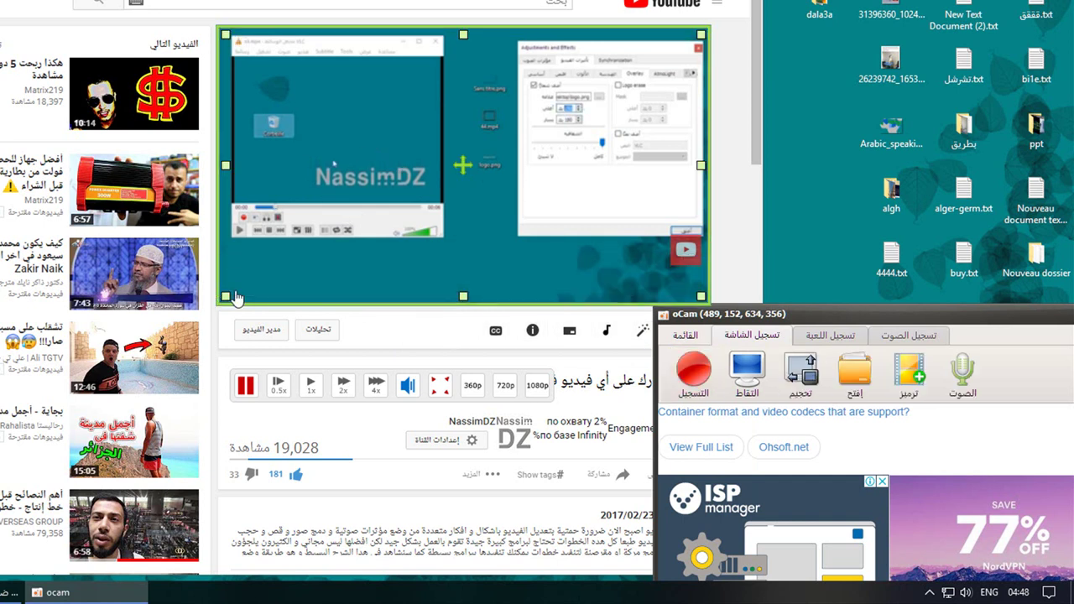
left_click(237, 296)
Open the folder of saved recordings, play back the new MP4 file and close the media player
left_click_drag(930, 315, 630, 61)
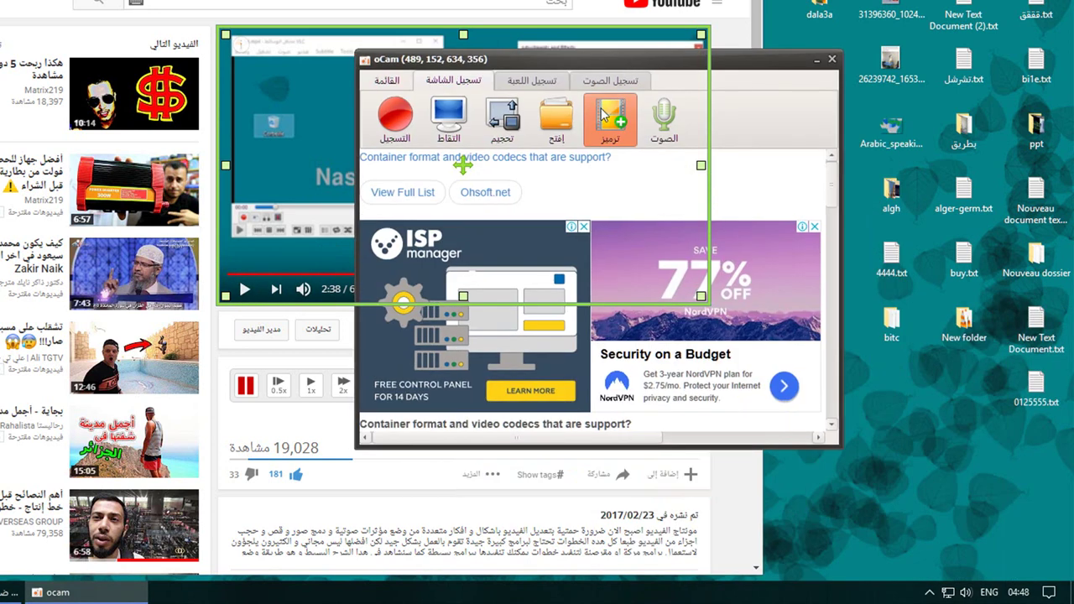
left_click(555, 119)
left_click(330, 239)
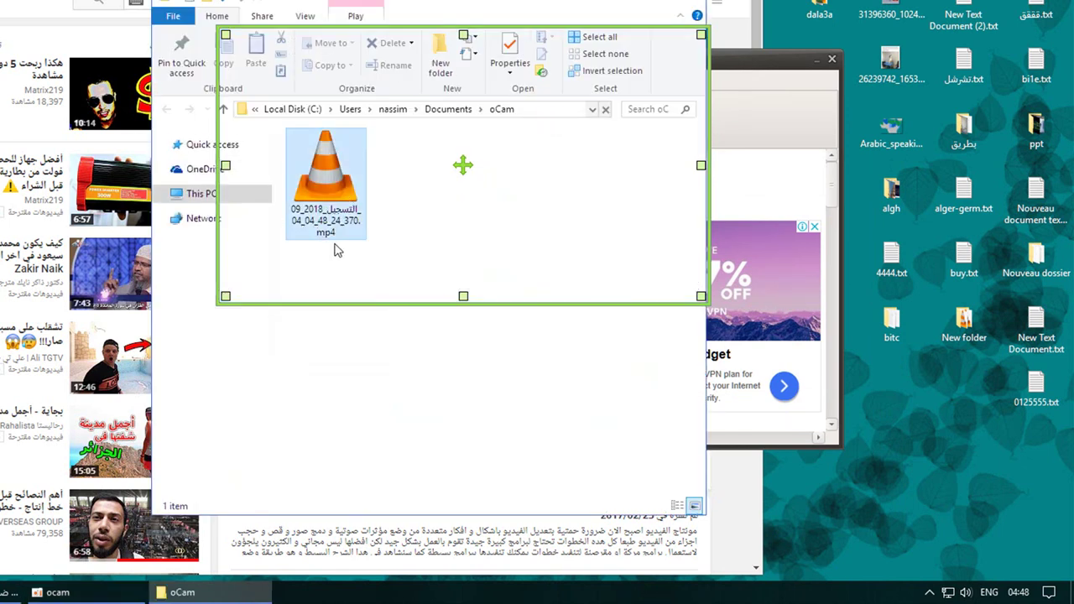
double_click(330, 178)
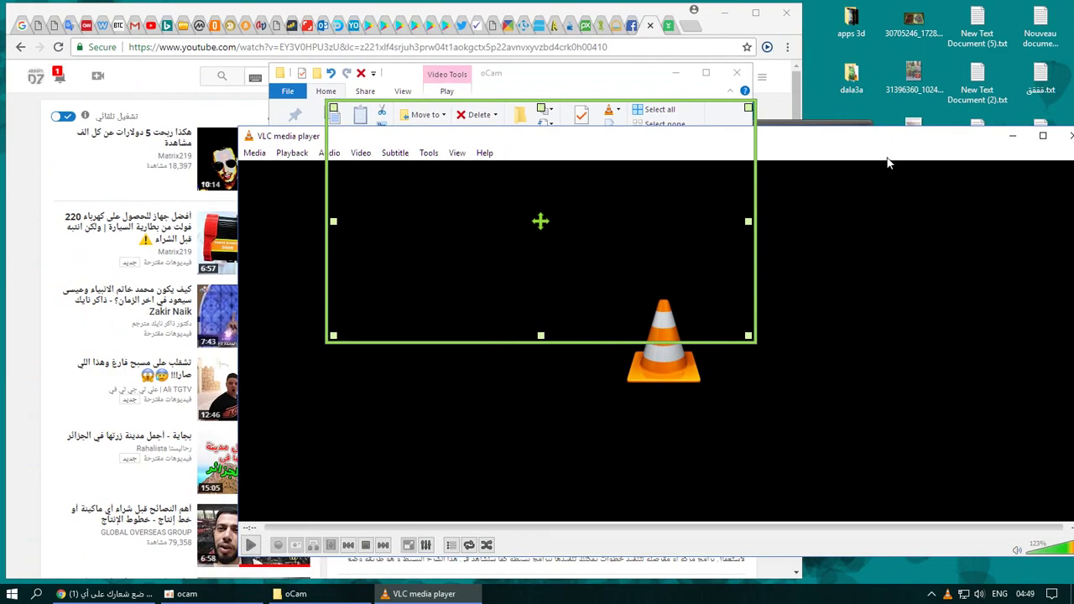
left_click(923, 109)
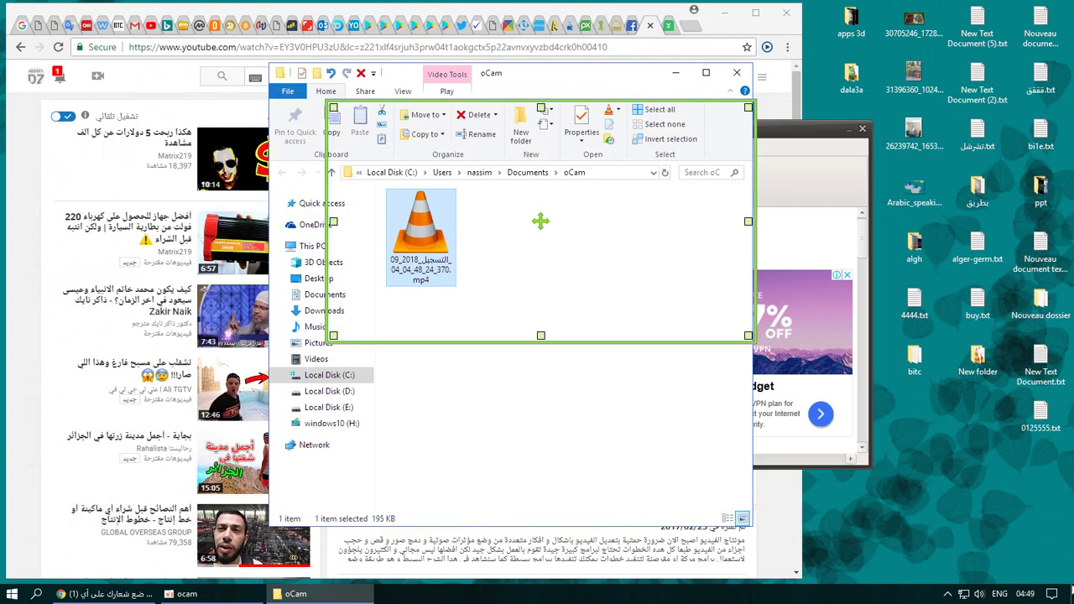
Open logologo.png from the desktop to view the logo image, and close it again
key("super+d")
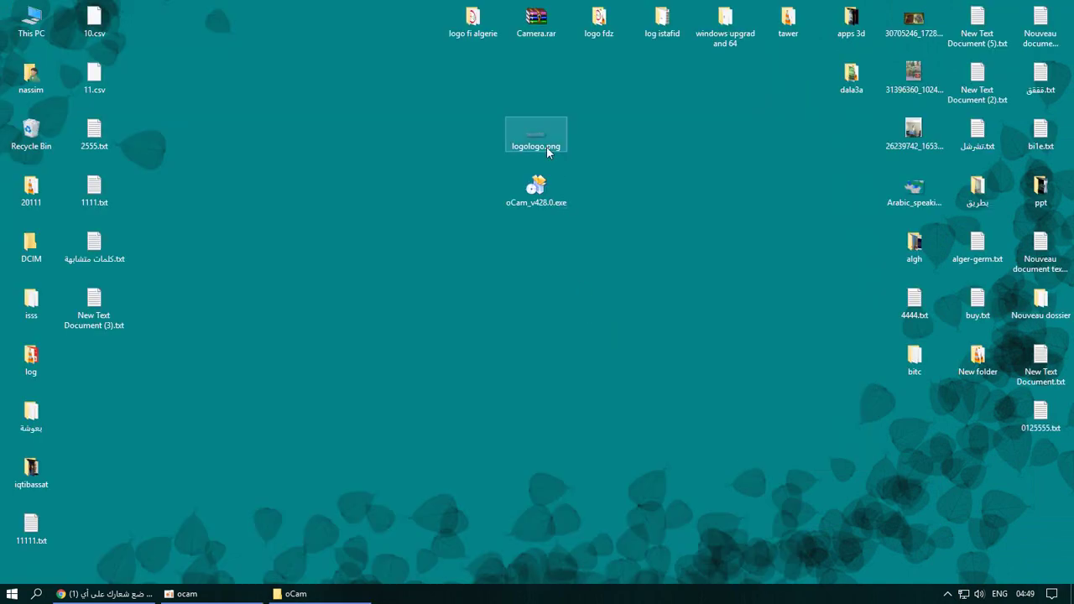
double_click(537, 143)
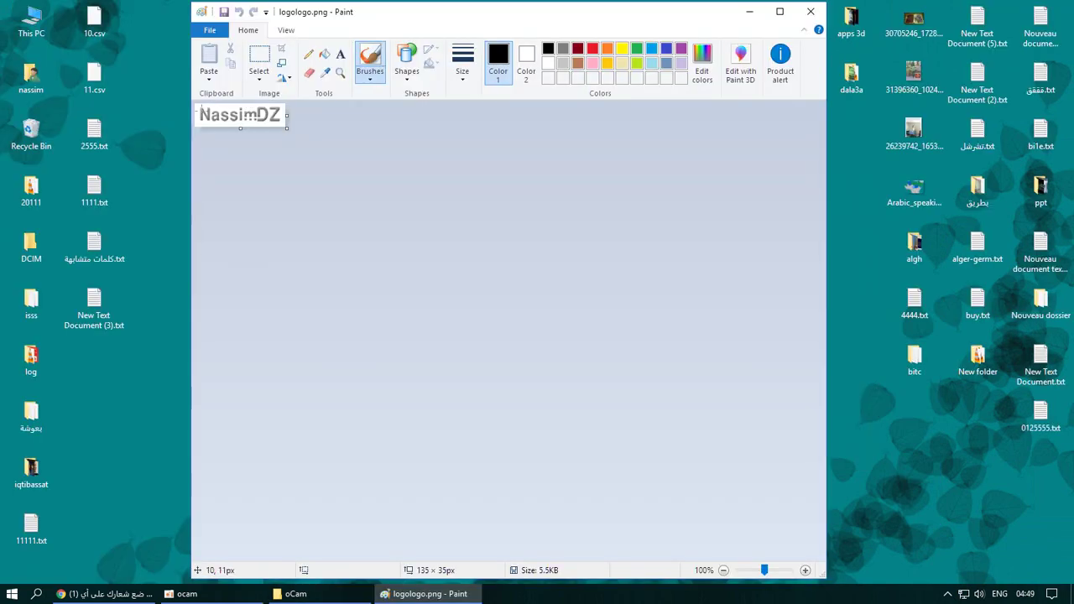
left_click(810, 11)
In oCam's watermark options, choose logologo.png from the Desktop as the watermark image
left_click(300, 593)
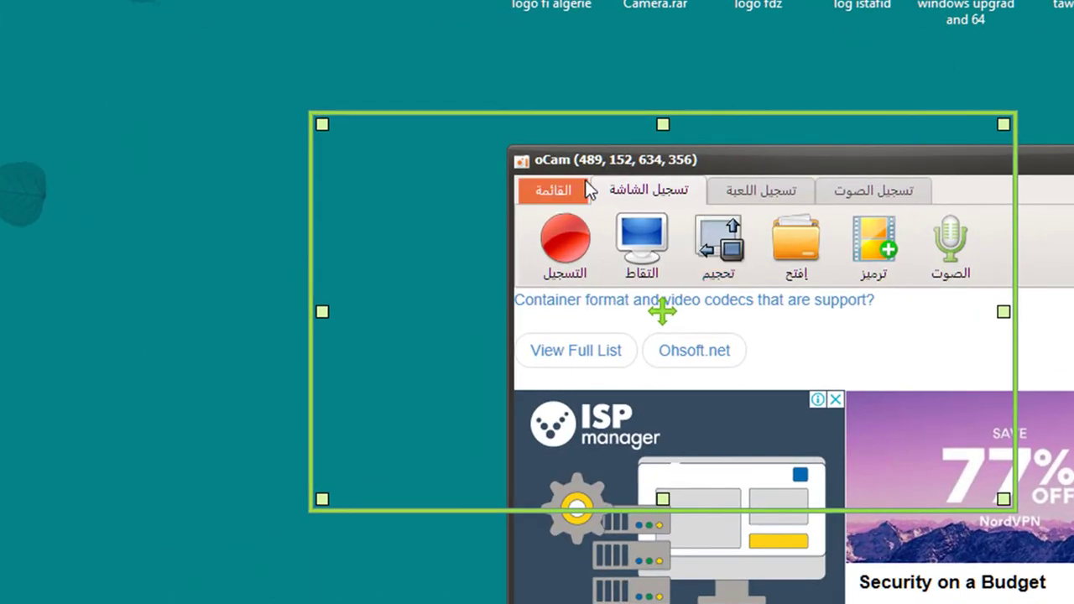
left_click(533, 178)
left_click(582, 220)
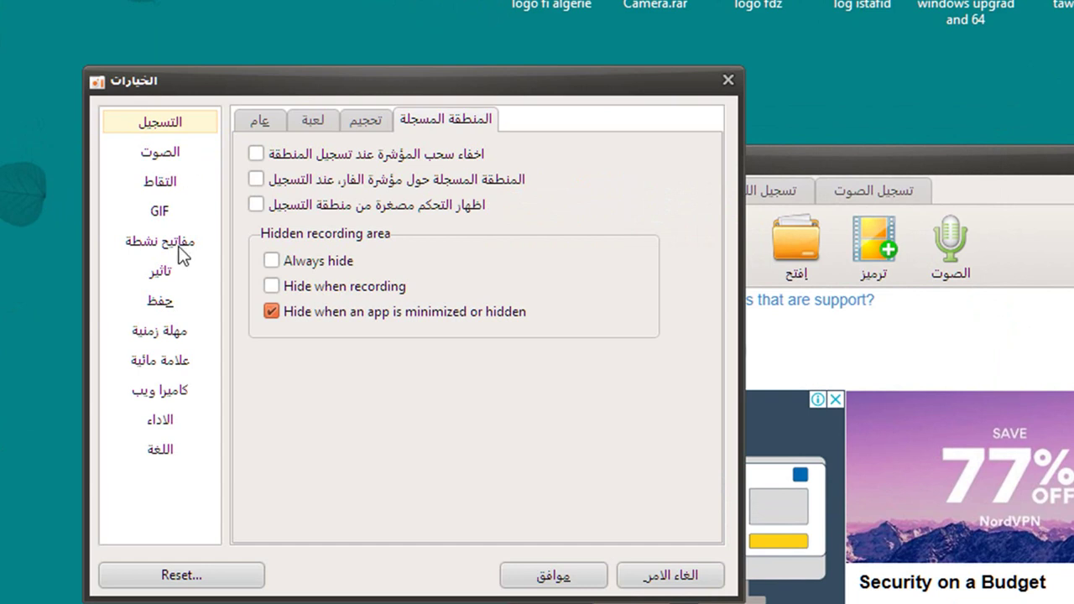
left_click(159, 360)
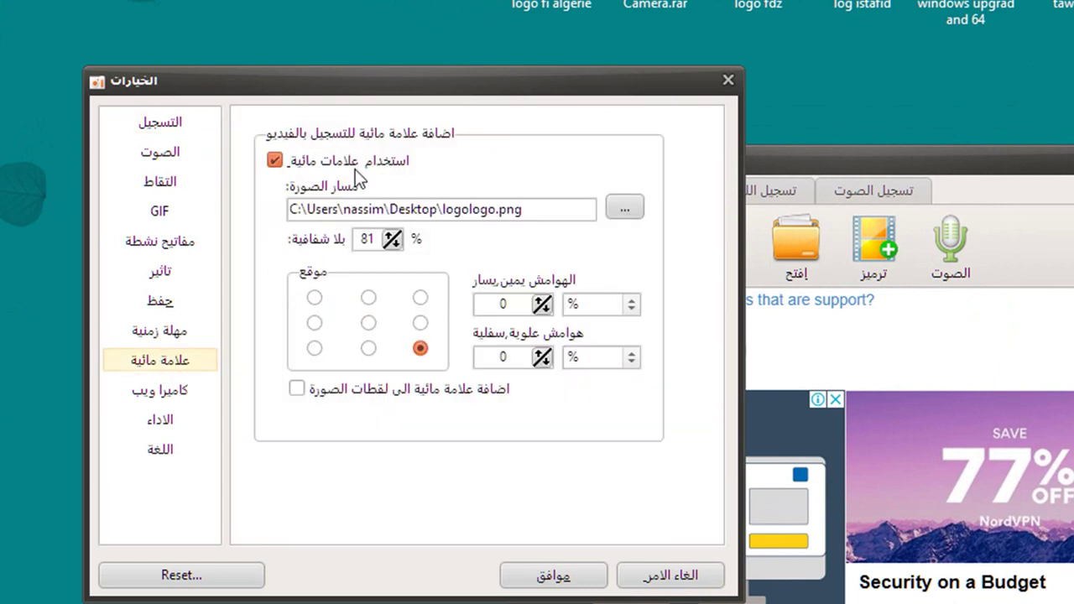
left_click(621, 212)
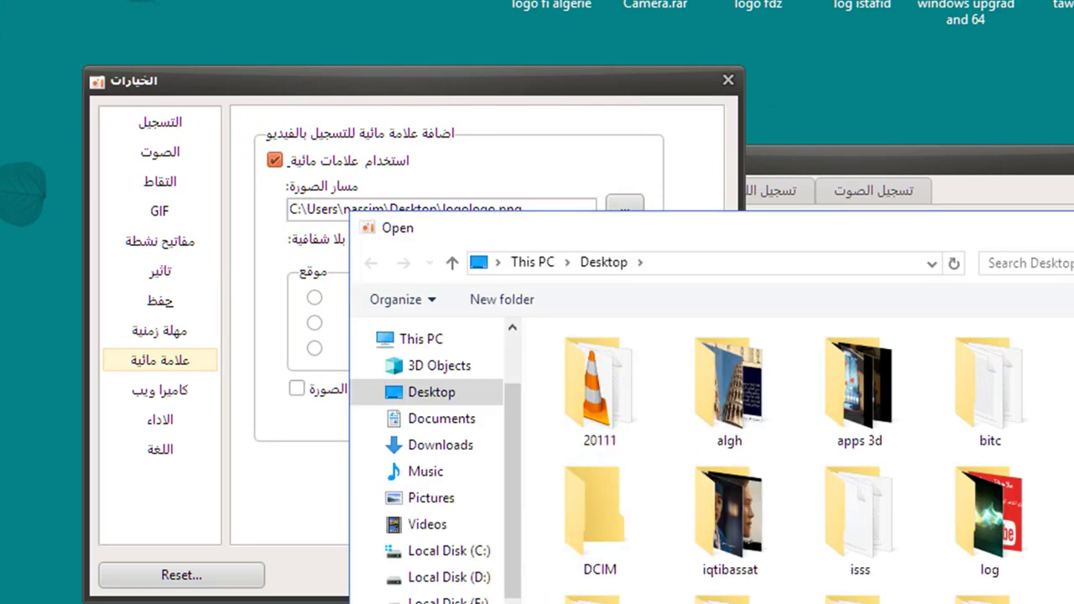
scroll(990, 537, "down", 5)
left_click(1015, 560)
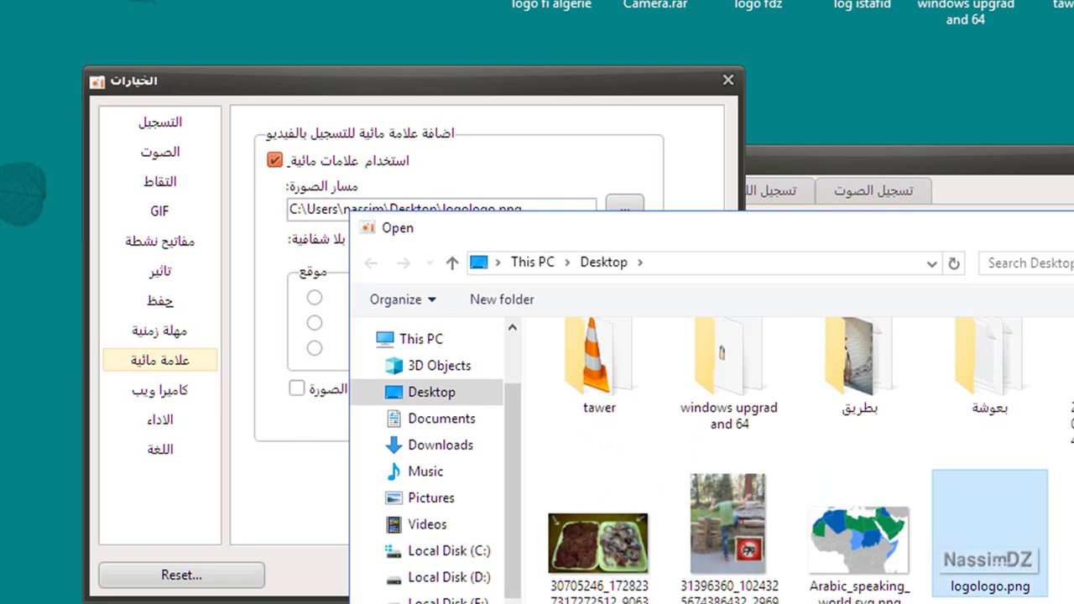
double_click(990, 537)
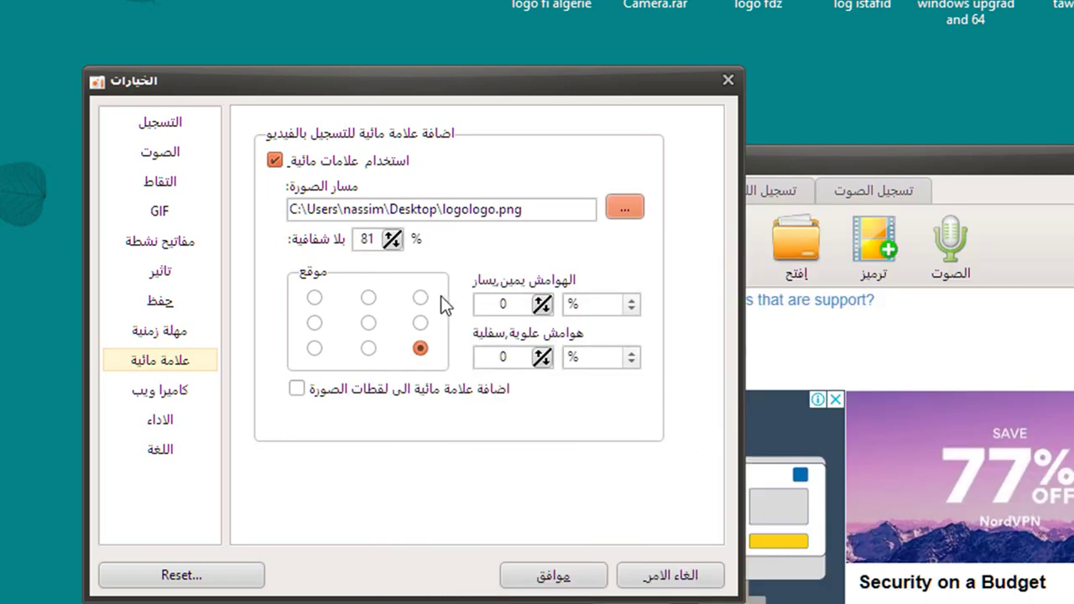
Try several watermark positions, including the bottom-left, top-left, top-centre, centre, top-right and bottom-right ones
left_click(316, 349)
left_click(317, 300)
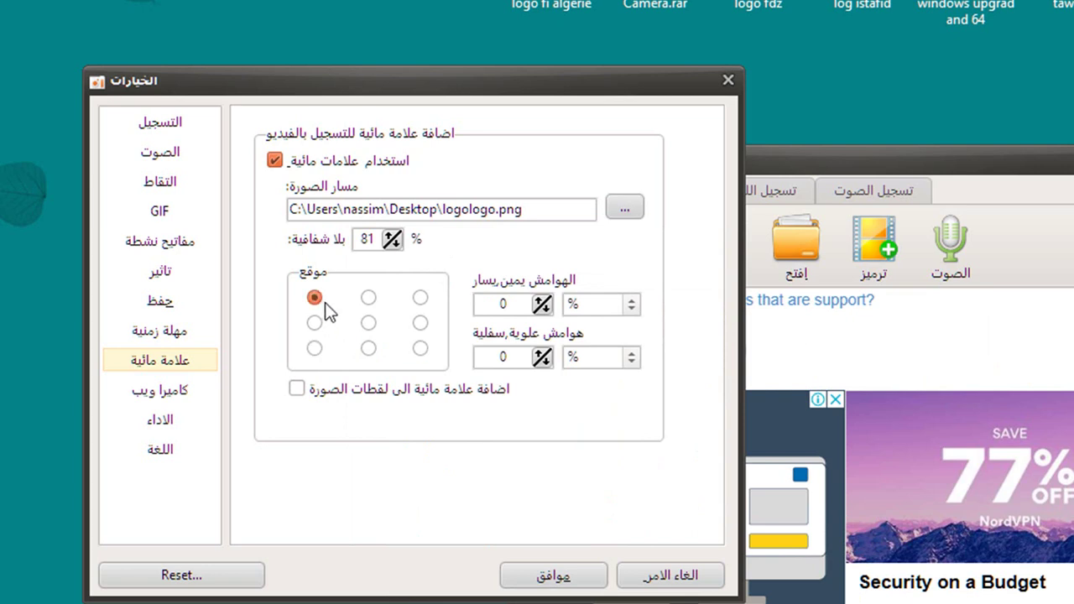
left_click(367, 300)
left_click(369, 324)
left_click(421, 299)
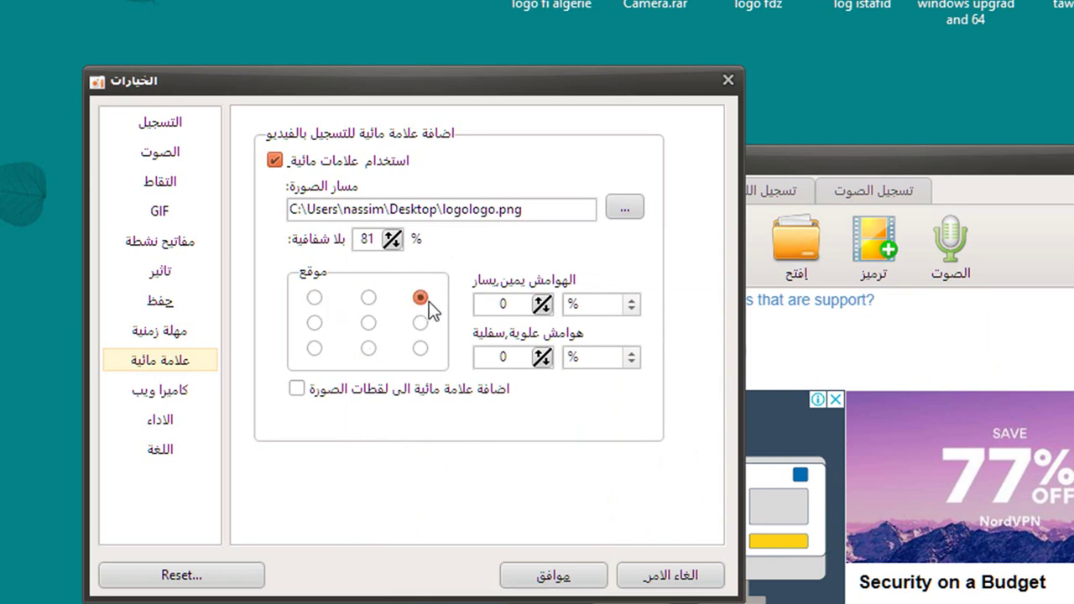
left_click(420, 348)
Set the watermark position to the centre, adjust its opacity and accept the options
left_click(390, 241)
left_click_drag(390, 240, 391, 242)
left_click(368, 323)
left_click_drag(396, 246, 396, 247)
left_click(397, 249)
left_click(396, 248)
left_click(396, 248)
left_click(396, 249)
left_click(547, 579)
Return to the YouTube video, play it and record the framed area for a few seconds with the watermark, and stop the recording
key("alt+Tab")
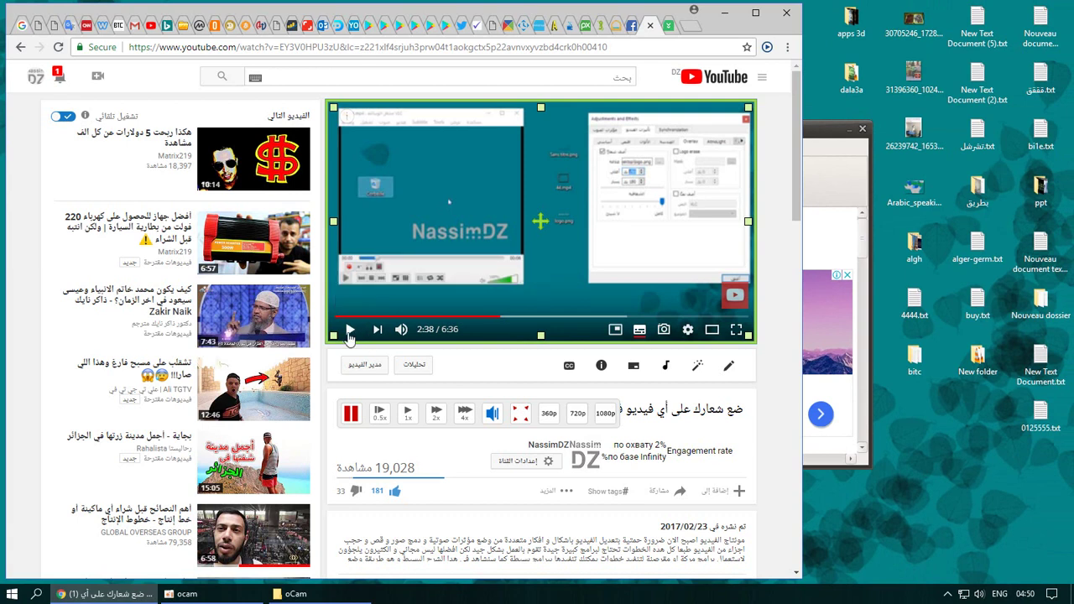
left_click(822, 144)
left_click(495, 196)
left_click_drag(802, 137, 908, 375)
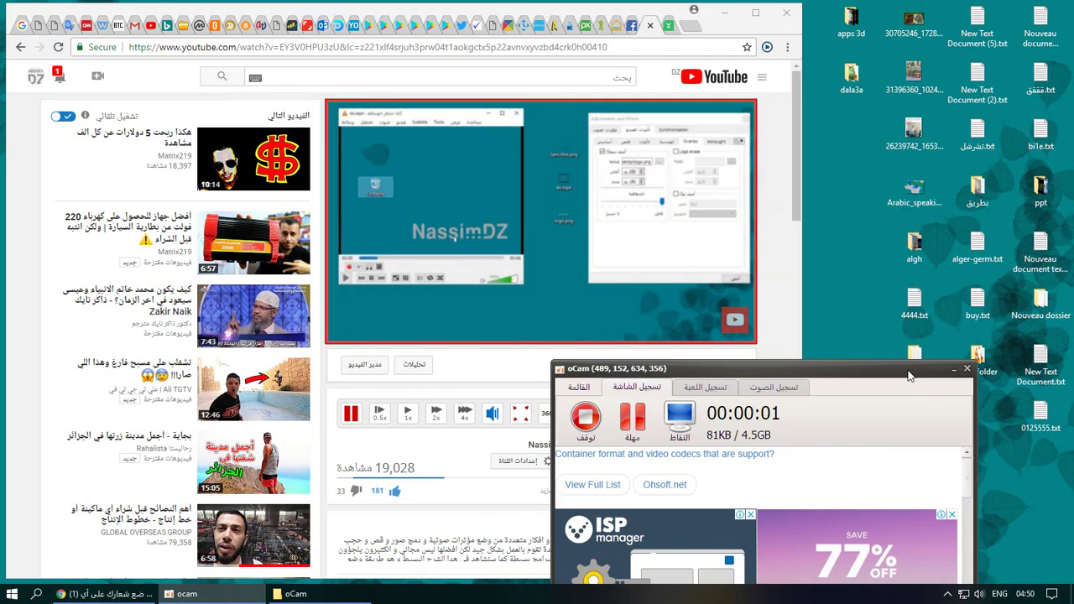
left_click(591, 417)
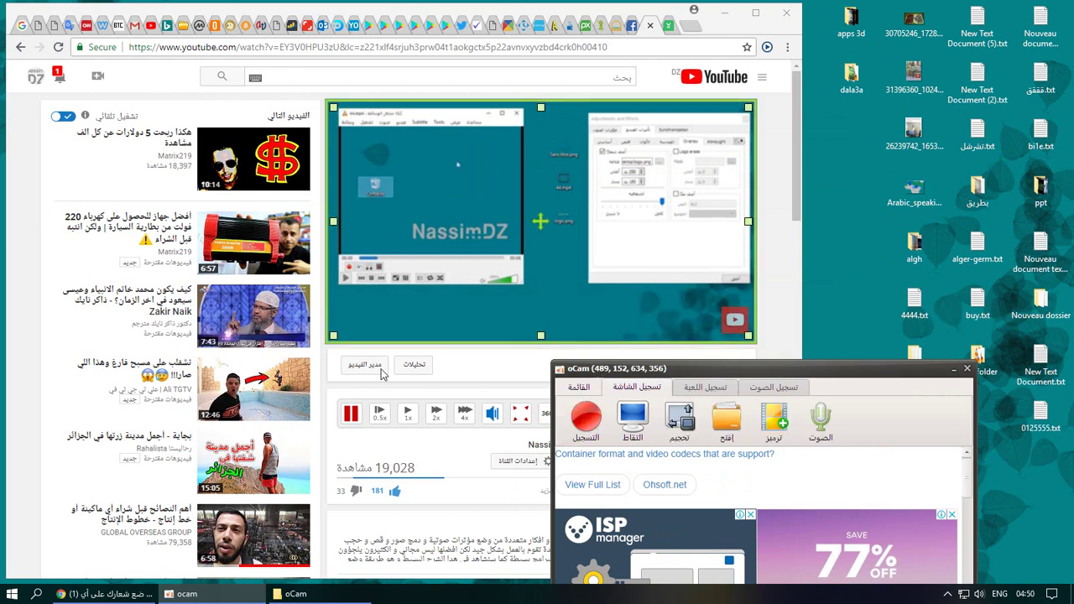
Pause the YouTube video and play back the newest MP4 recording from oCam's output folder in VLC, closing the player when finished
left_click(352, 331)
left_click_drag(862, 371, 726, 80)
left_click(593, 130)
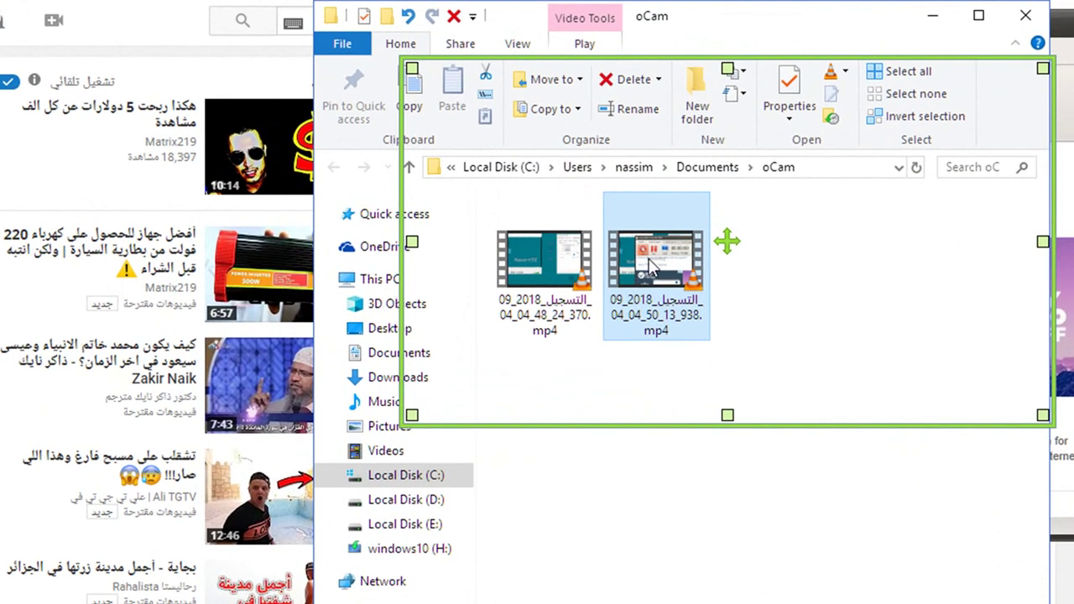
double_click(651, 265)
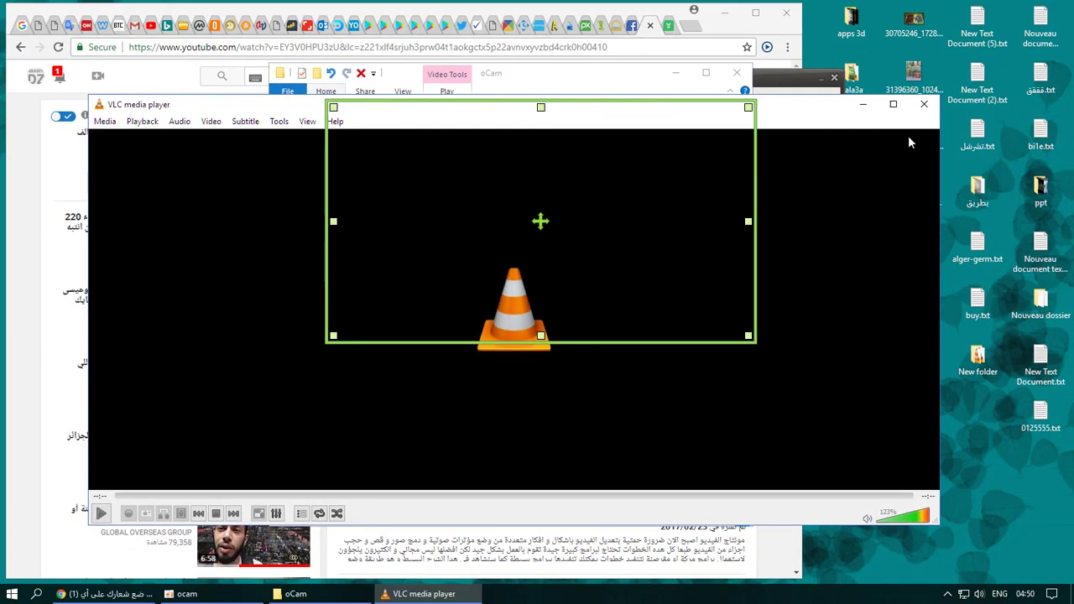
left_click(924, 104)
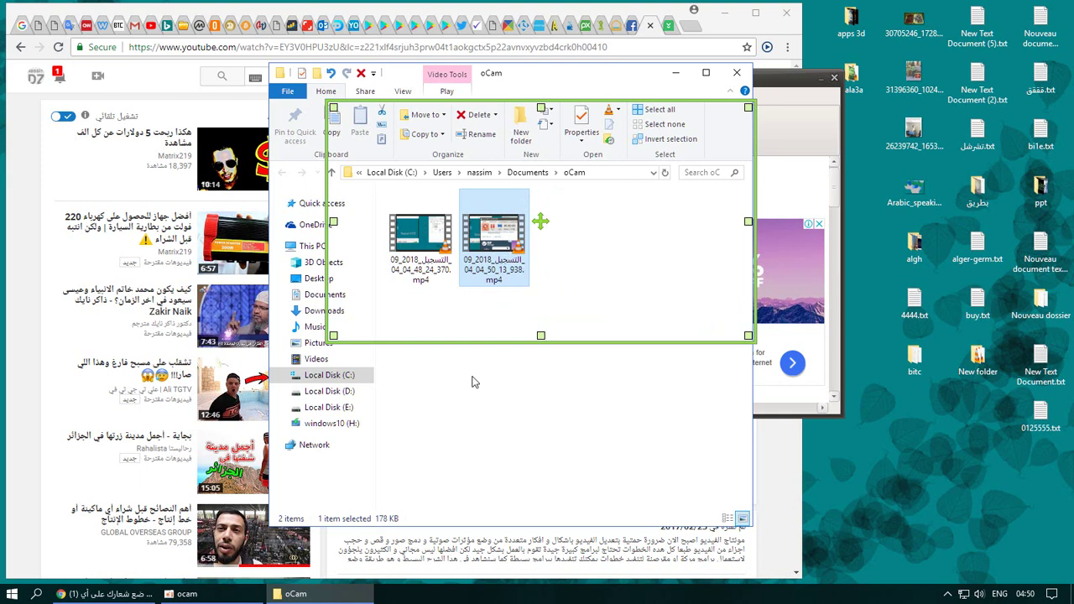
Return to oCam and review the watermark settings in its options, leaving the dialog without applying changes
left_click(786, 148)
left_click_drag(703, 82, 650, 167)
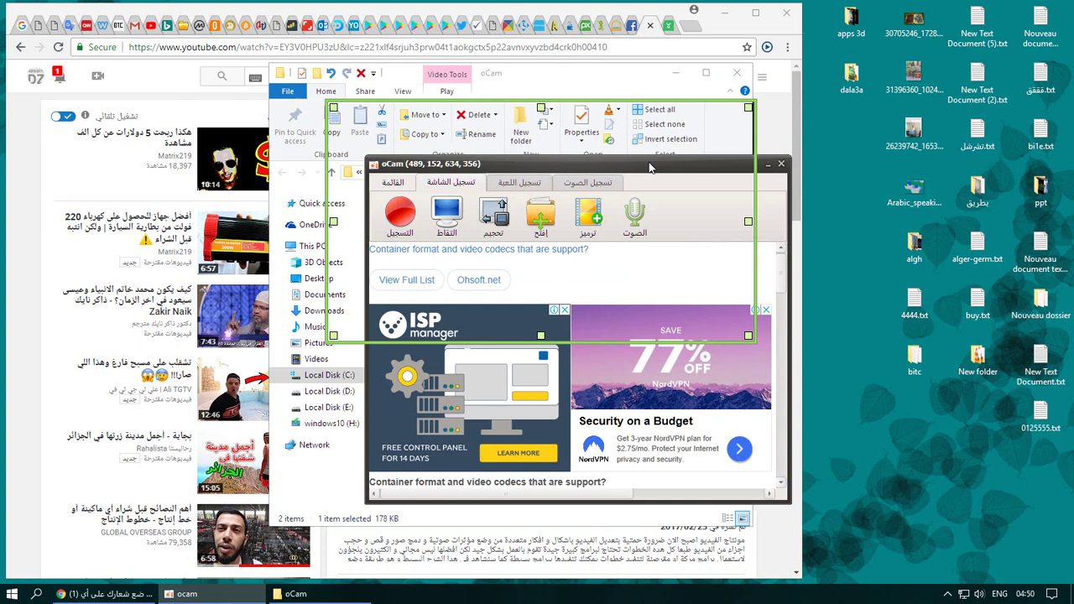
left_click(394, 187)
left_click(403, 208)
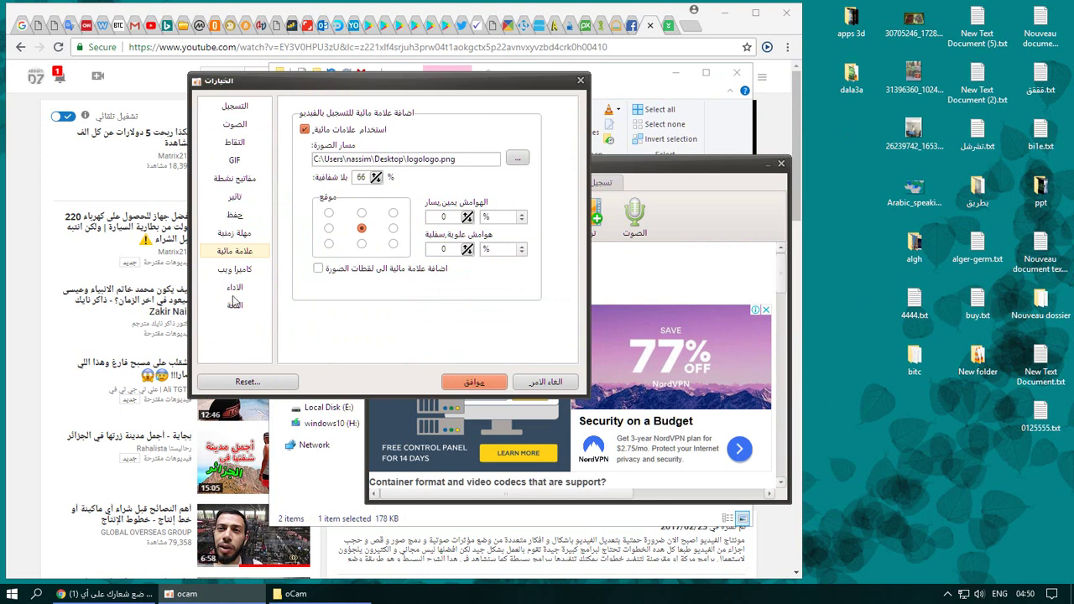
left_click(546, 383)
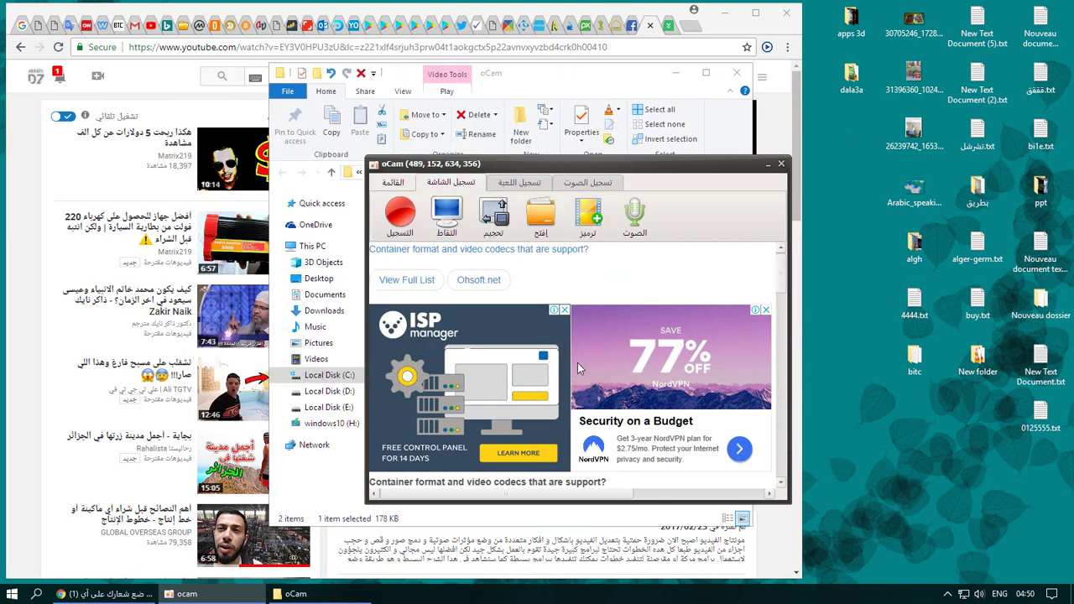
Minimize the oCam, recordings folder and browser windows to show the desktop
left_click(768, 165)
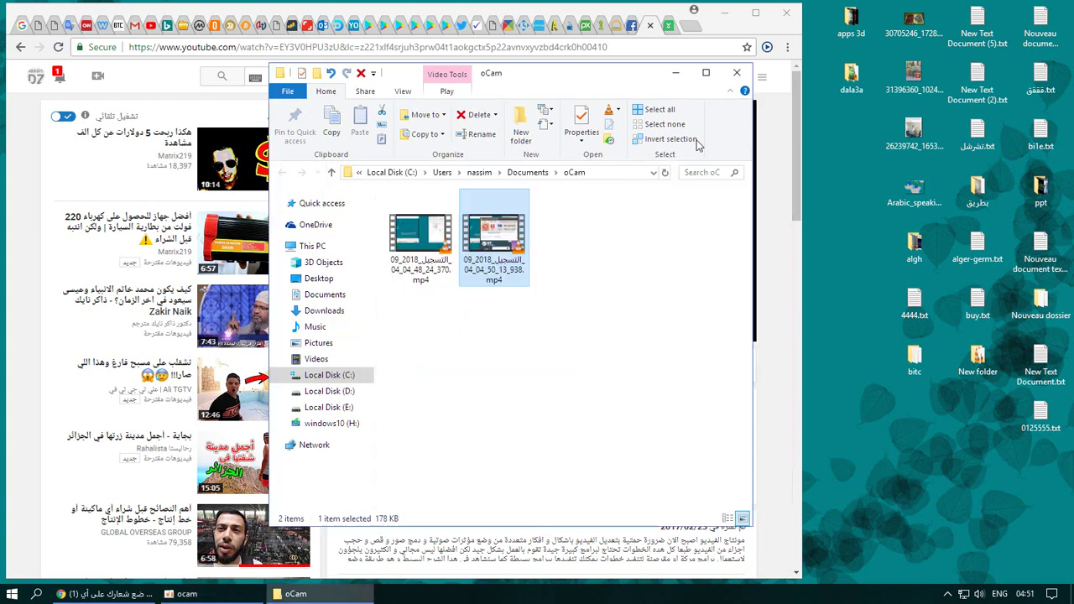
left_click(675, 73)
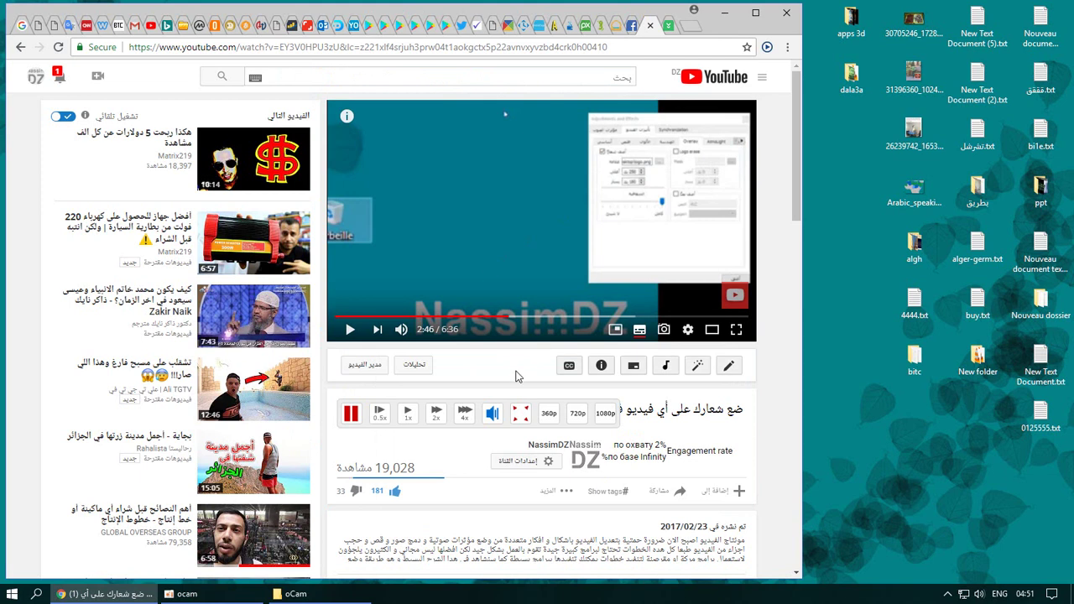
left_click(725, 13)
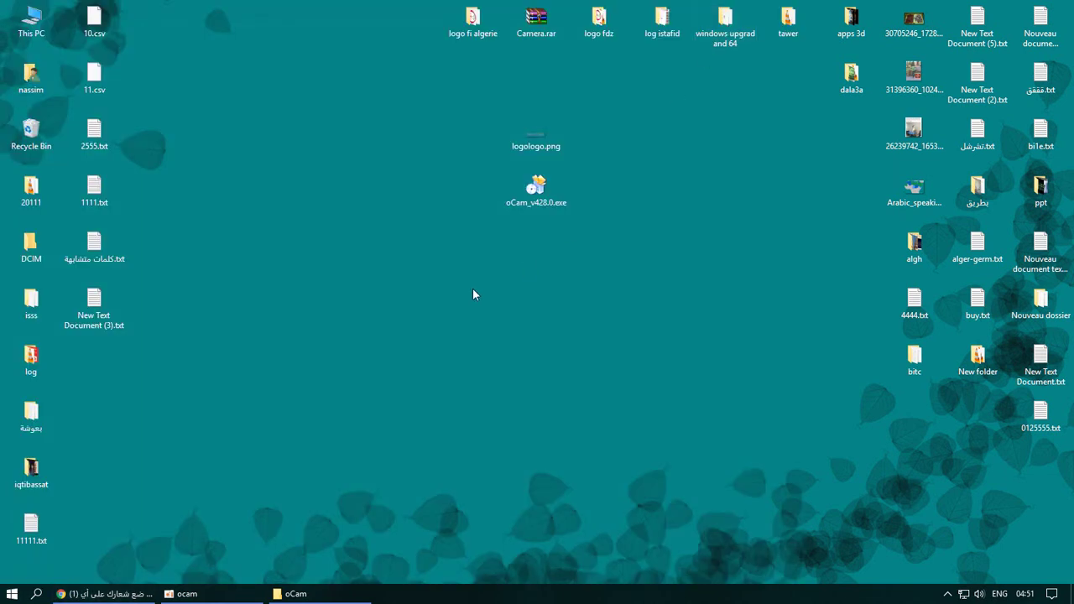